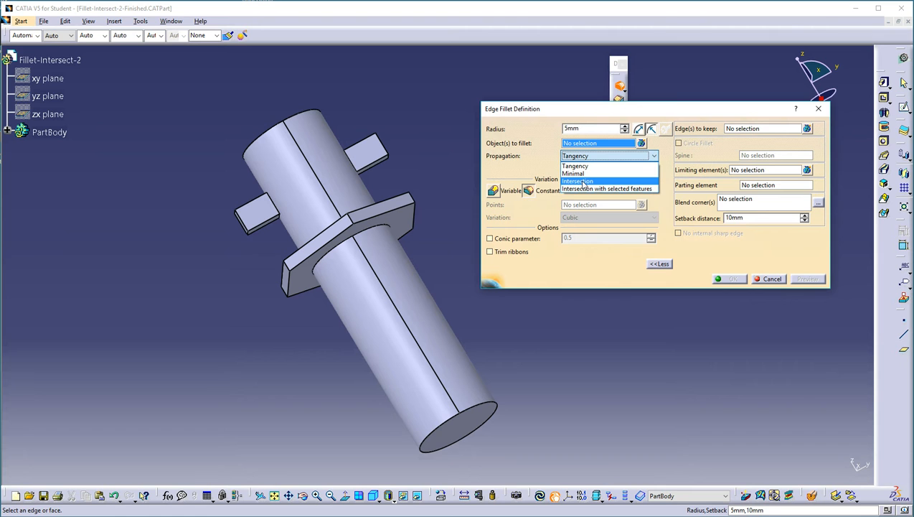
Fillet the hexagonal flange pad (Pad.2) where it meets the cylinder, using Intersection propagation and a 10 mm radius
{"action": "left_click", "coordinate": [584, 182]}
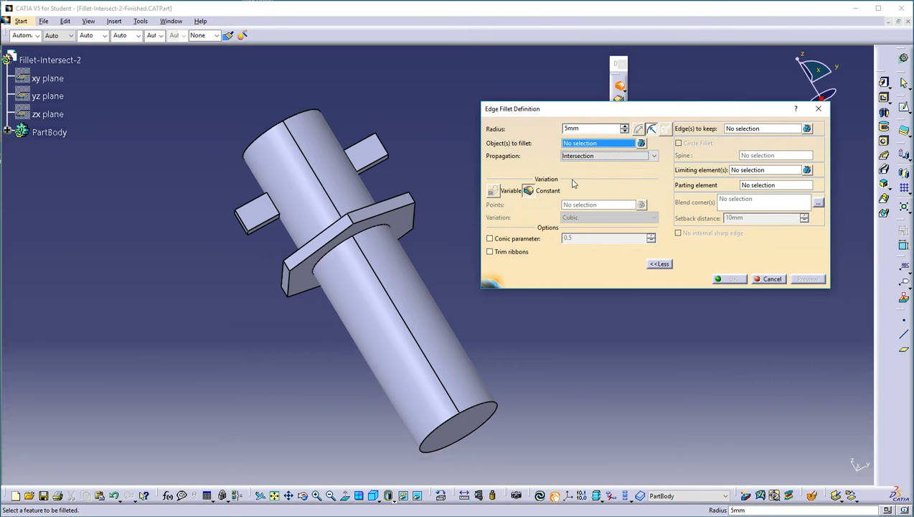
{"action": "left_click_drag", "start_coordinate": [651, 113], "coordinate": [675, 121]}
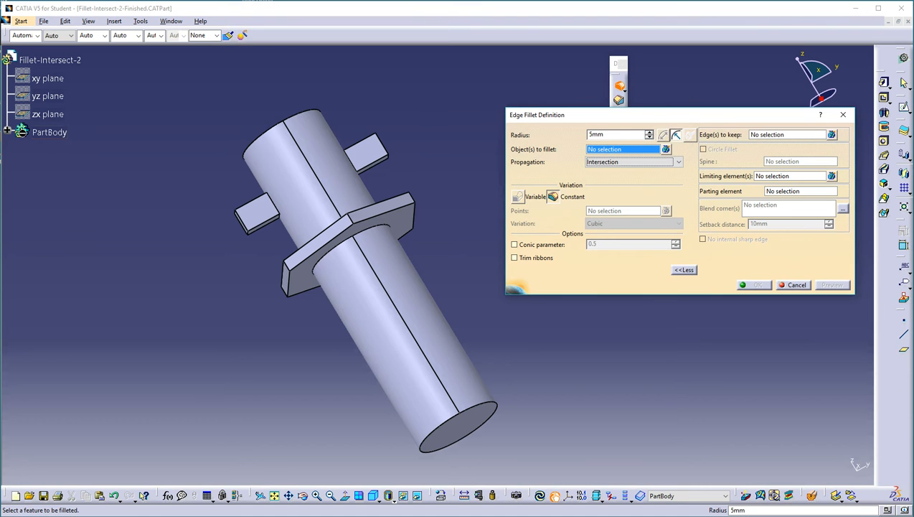
{"action": "left_click", "coordinate": [8, 132]}
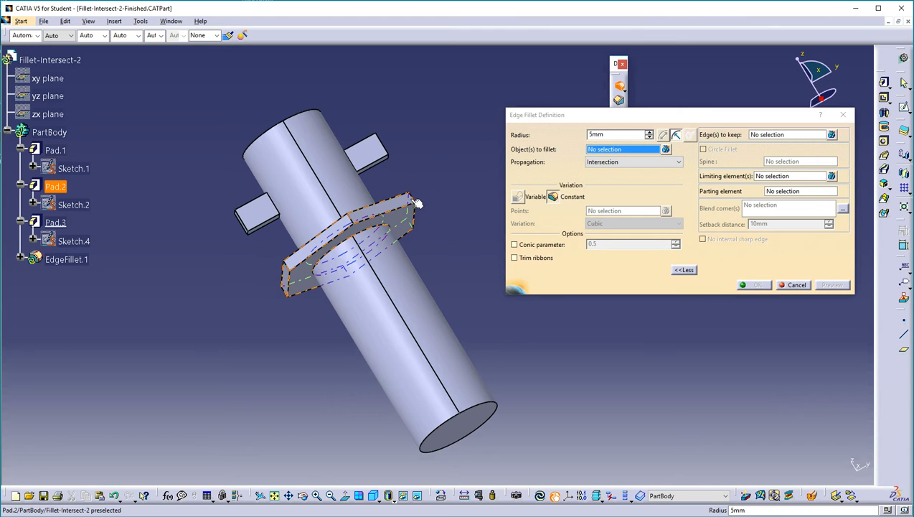
{"action": "left_click", "coordinate": [412, 206]}
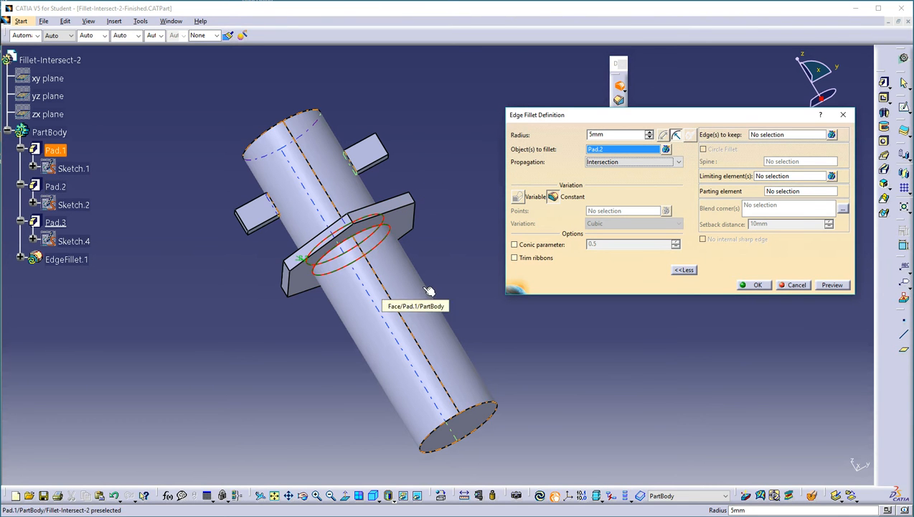
{"action": "left_click_drag", "start_coordinate": [618, 135], "coordinate": [531, 129]}
{"action": "type", "text": "10"}
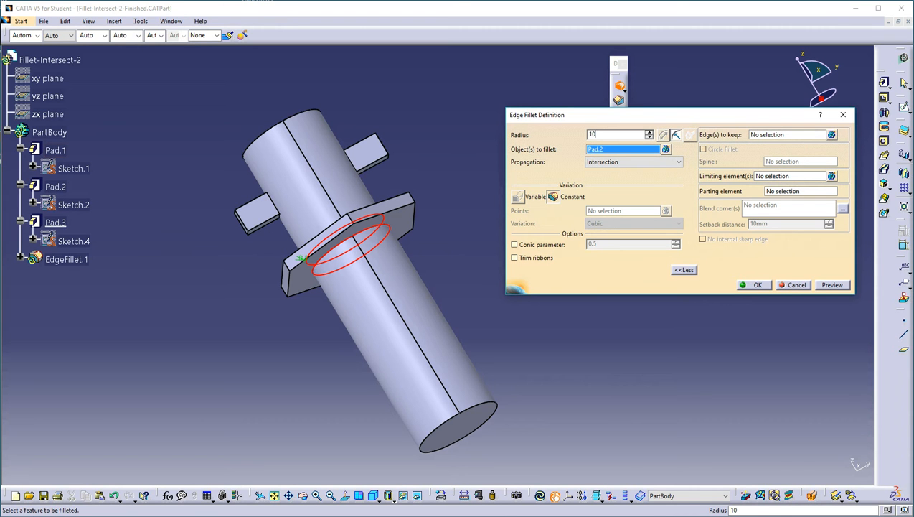
{"action": "left_click", "coordinate": [755, 287]}
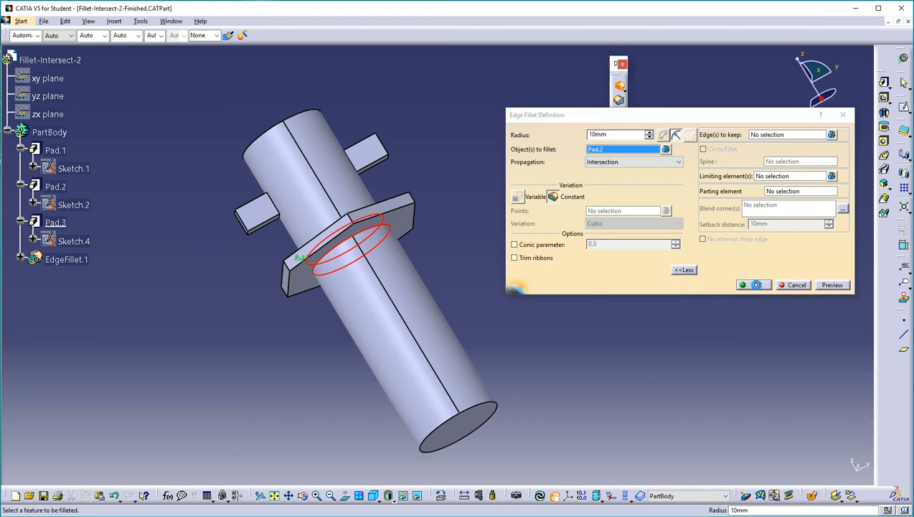
{"action": "middle_click_drag", "start_coordinate": [351, 266], "coordinate": [466, 301]}
Edit the edge fillet and add the first pair of side tabs (Pad.3) to its objects to fillet
{"action": "double_click", "coordinate": [395, 235]}
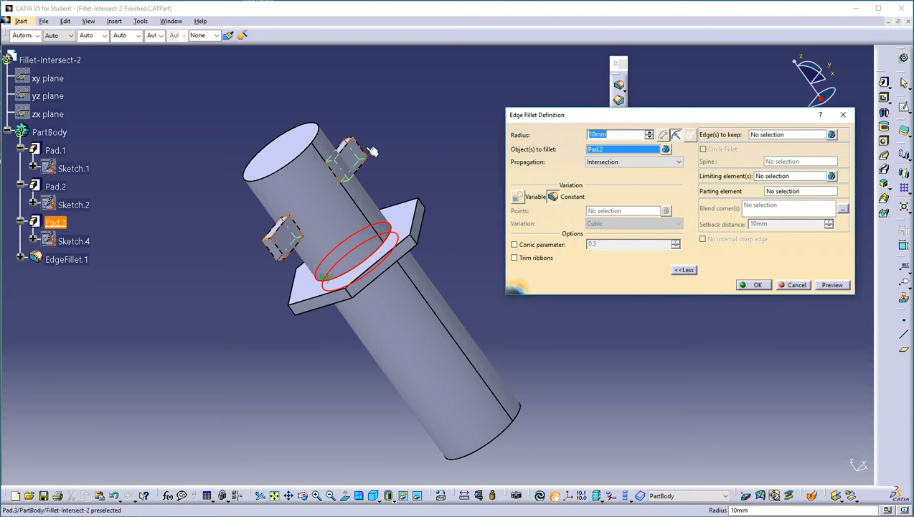
{"action": "left_click", "coordinate": [666, 149]}
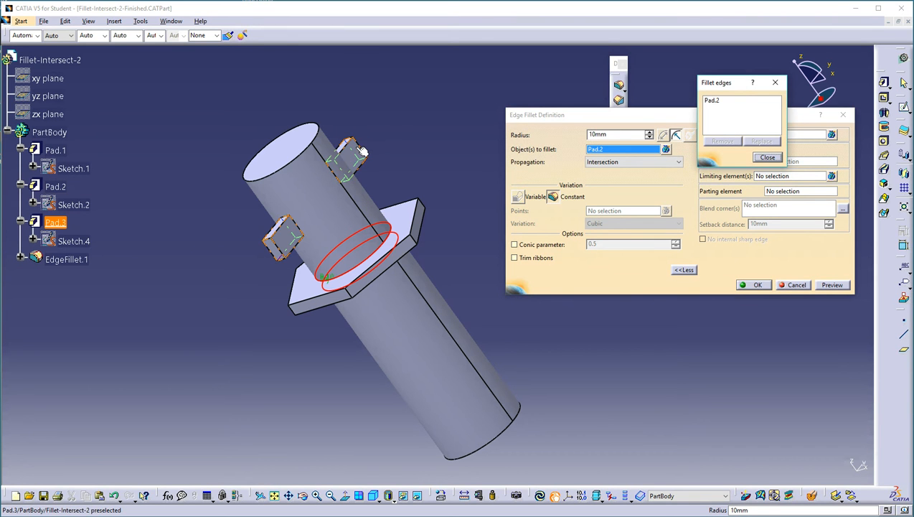
{"action": "left_click", "coordinate": [316, 153]}
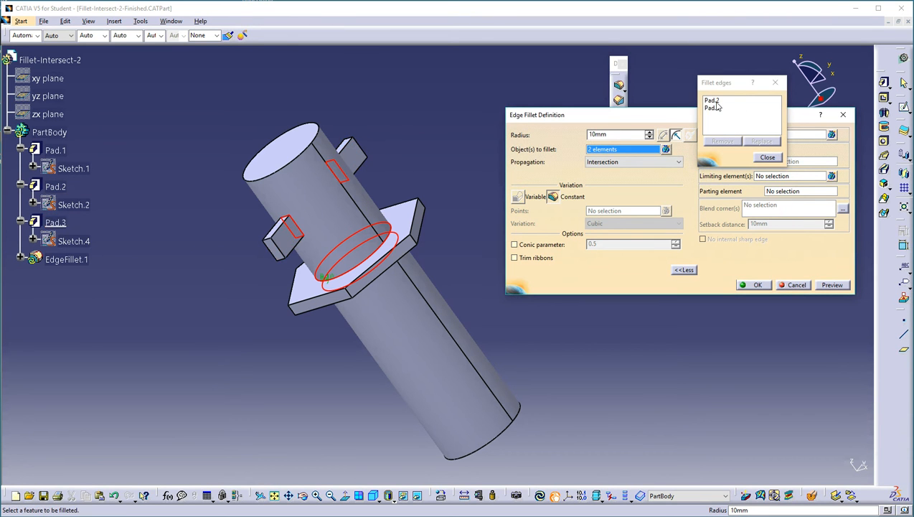
{"action": "left_click", "coordinate": [759, 285]}
{"action": "middle_click_drag", "start_coordinate": [481, 157], "coordinate": [420, 145]}
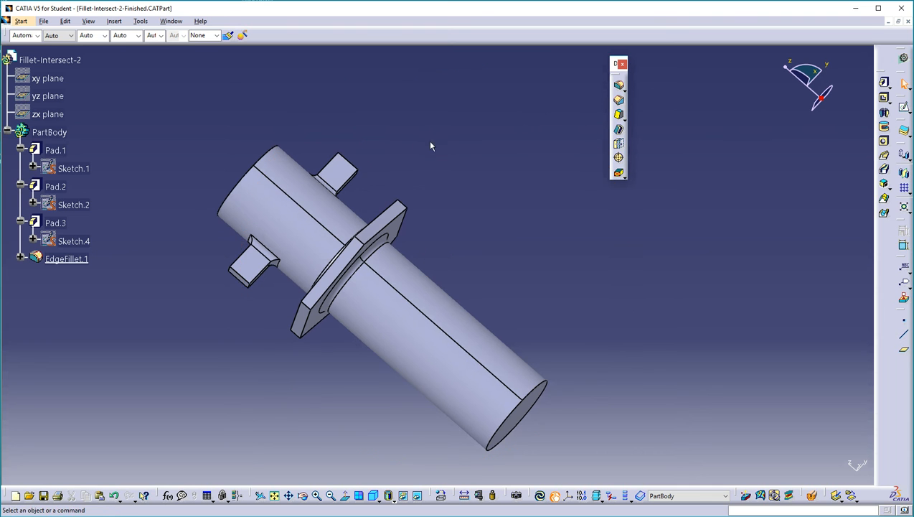
Make the zx plane visible and open a new sketch on it
{"action": "right_click", "coordinate": [48, 112]}
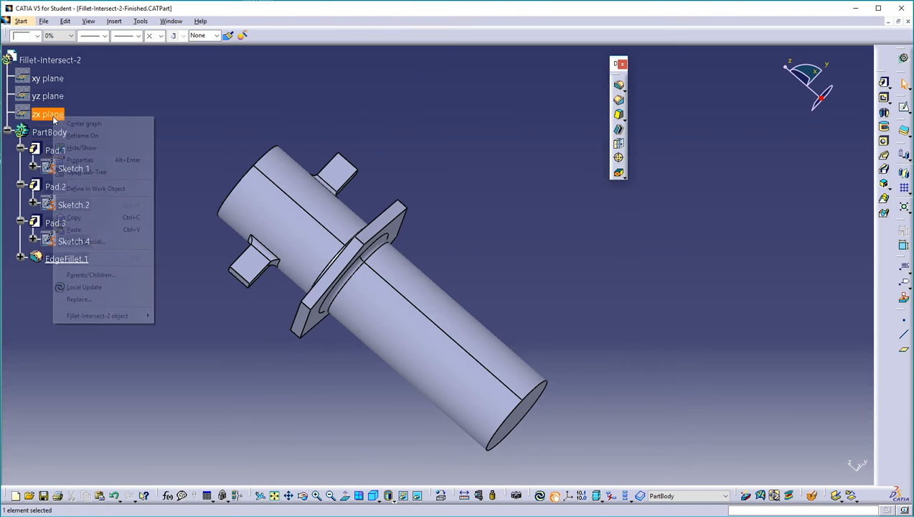
{"action": "left_click", "coordinate": [79, 148]}
{"action": "mouse_move", "coordinate": [463, 205]}
{"action": "middle_mouse_down"}
{"action": "mouse_move", "coordinate": [453, 200]}
{"action": "mouse_move", "coordinate": [566, 197]}
{"action": "mouse_move", "coordinate": [471, 199]}
{"action": "middle_mouse_up"}
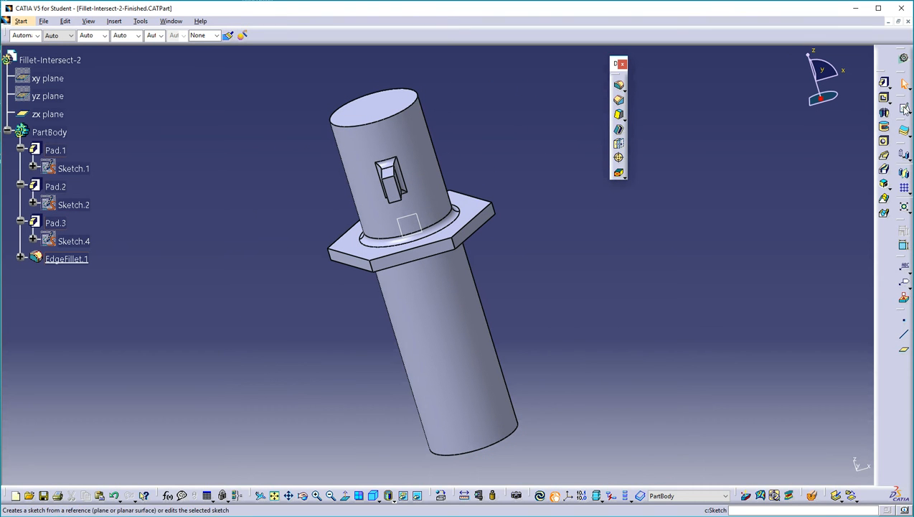
{"action": "left_click", "coordinate": [902, 109]}
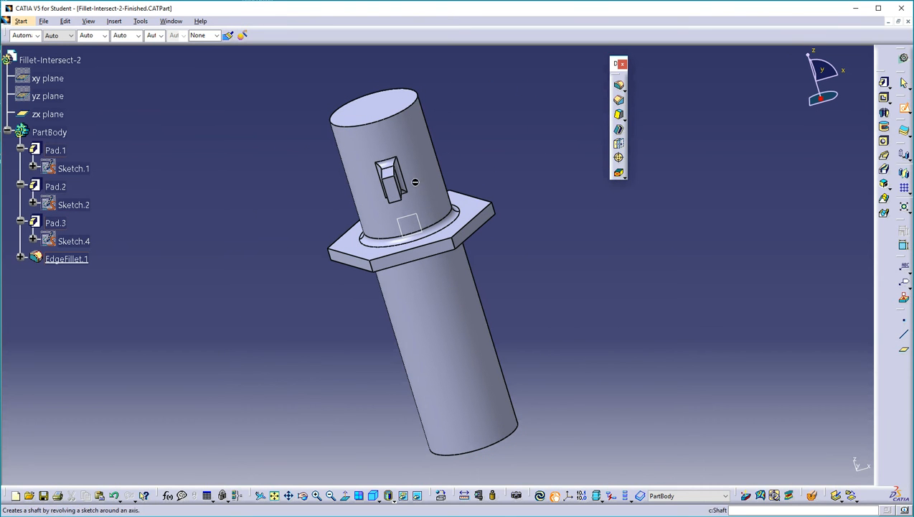
{"action": "left_click", "coordinate": [409, 218]}
Sketch a horizontal rectangle about 245 by 48 mm across the cylinder above the flange and finish the sketch
{"action": "left_click", "coordinate": [903, 217]}
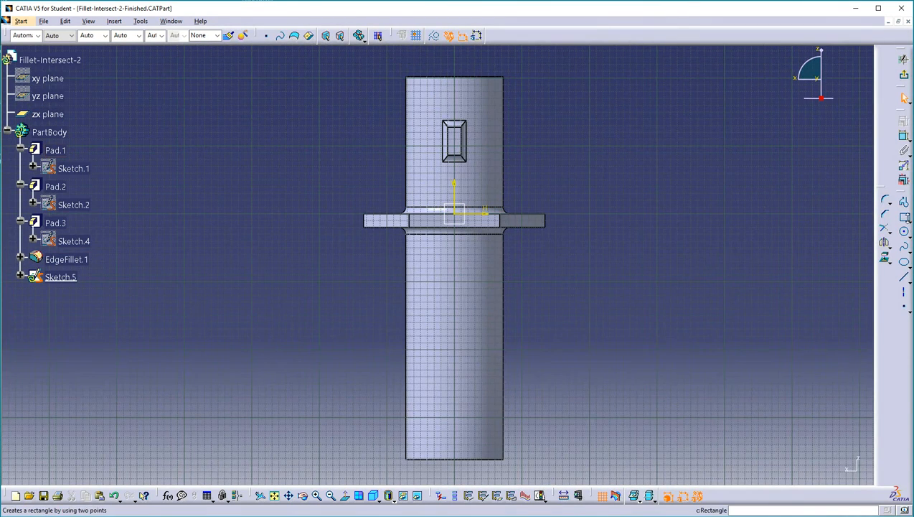
{"action": "left_click", "coordinate": [368, 99]}
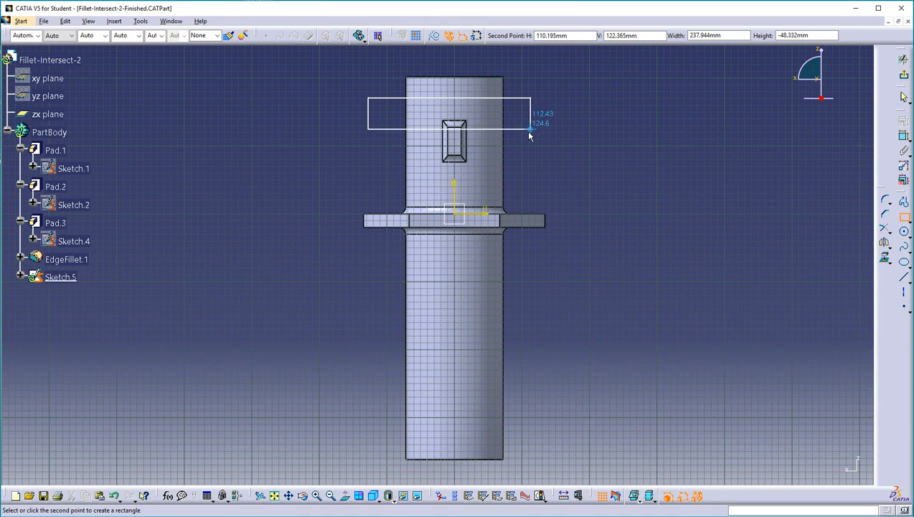
{"action": "left_click", "coordinate": [533, 130]}
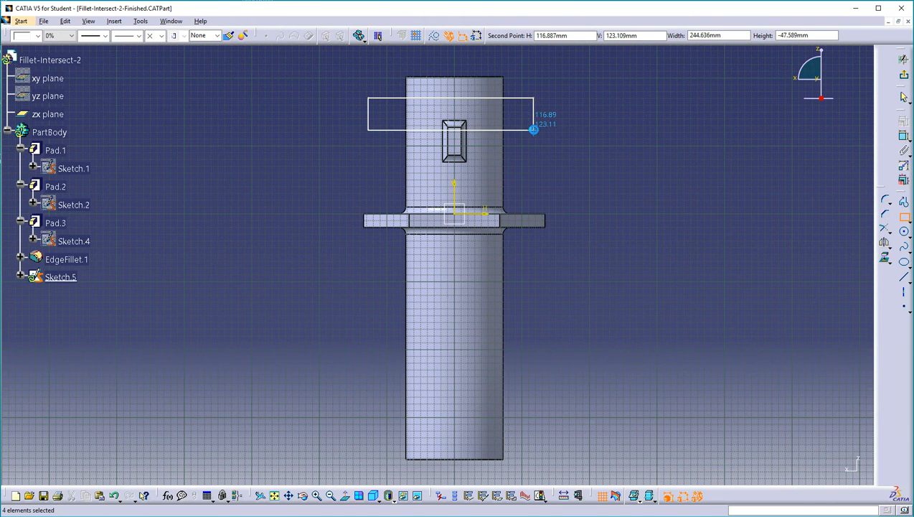
{"action": "left_click", "coordinate": [903, 76]}
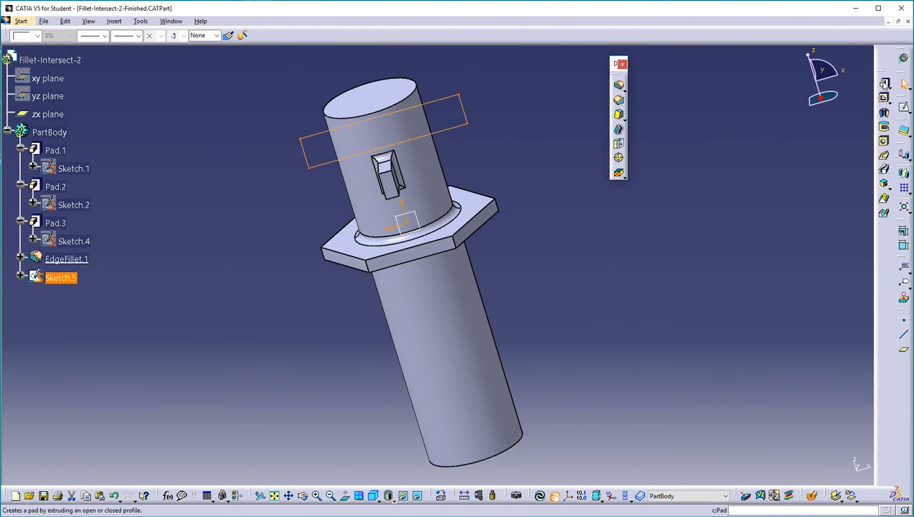
Extrude the rectangle sketch as a pad with a 10 mm length and mirrored extent
{"action": "left_click", "coordinate": [883, 82]}
{"action": "left_click", "coordinate": [668, 206]}
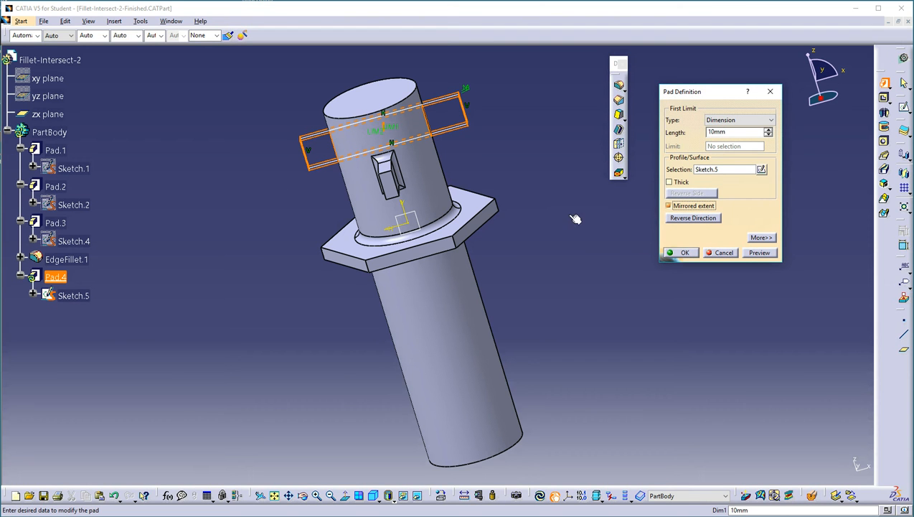
{"action": "left_click", "coordinate": [684, 253]}
{"action": "middle_click_drag", "start_coordinate": [538, 146], "coordinate": [511, 244]}
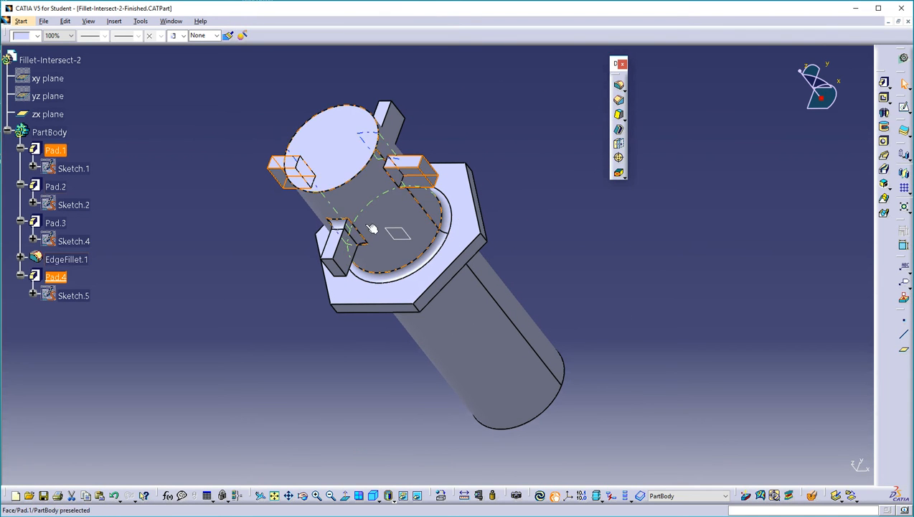
{"action": "middle_click_drag", "start_coordinate": [390, 257], "coordinate": [502, 158]}
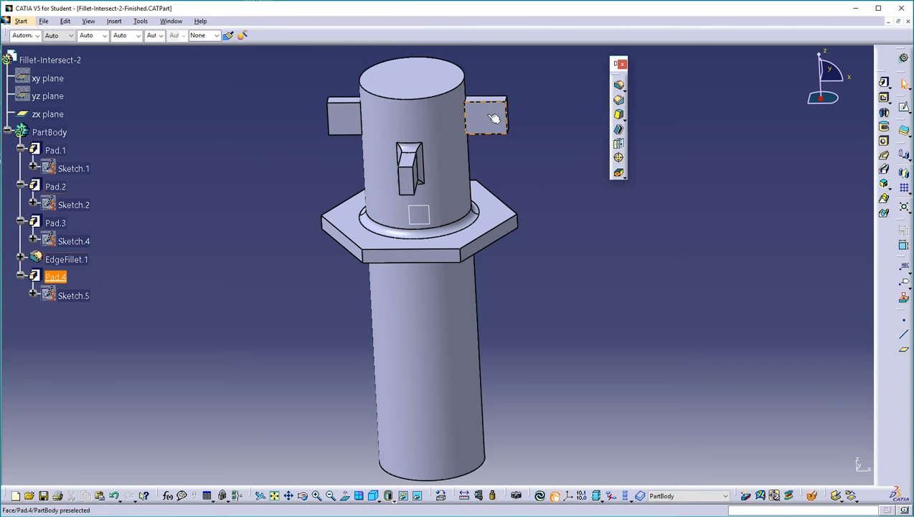
Reorder the feature tree so Pad.4 comes directly after Pad.3 and before EdgeFillet.1, and update the part
{"action": "double_click", "coordinate": [477, 222]}
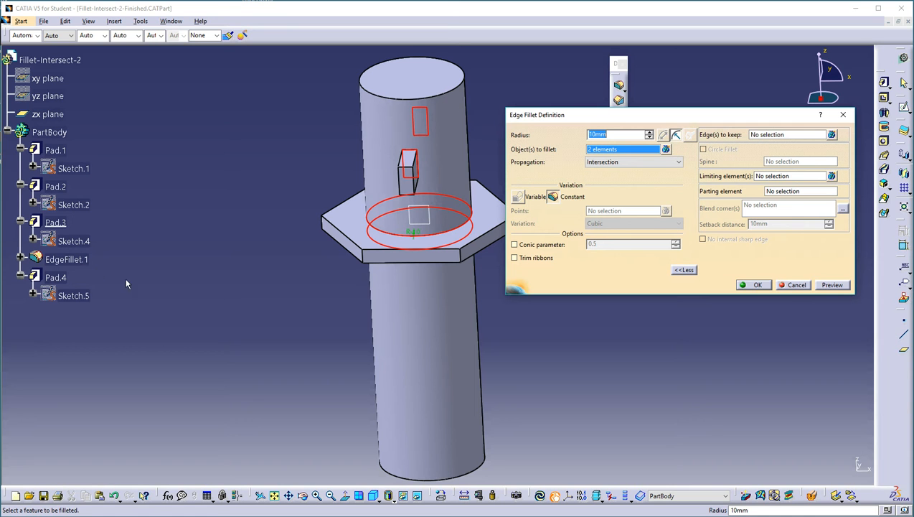
{"action": "left_click", "coordinate": [796, 285]}
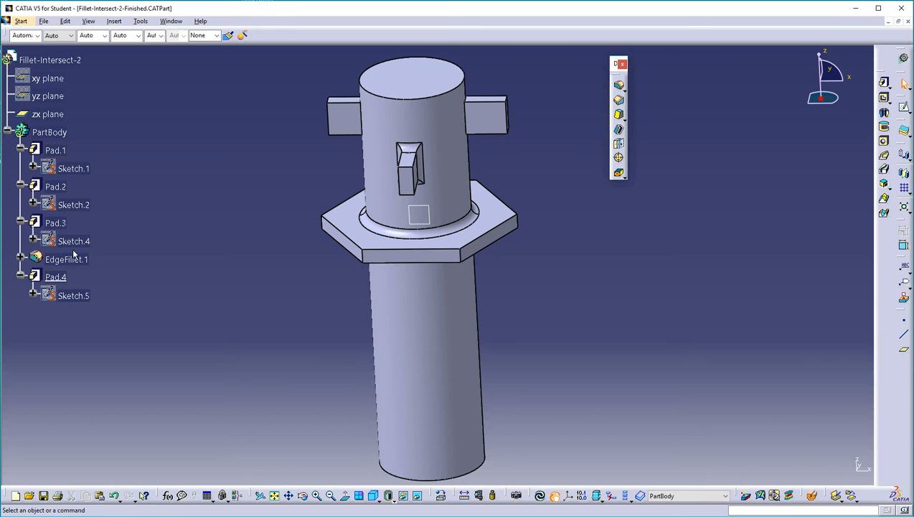
{"action": "left_click", "coordinate": [56, 277]}
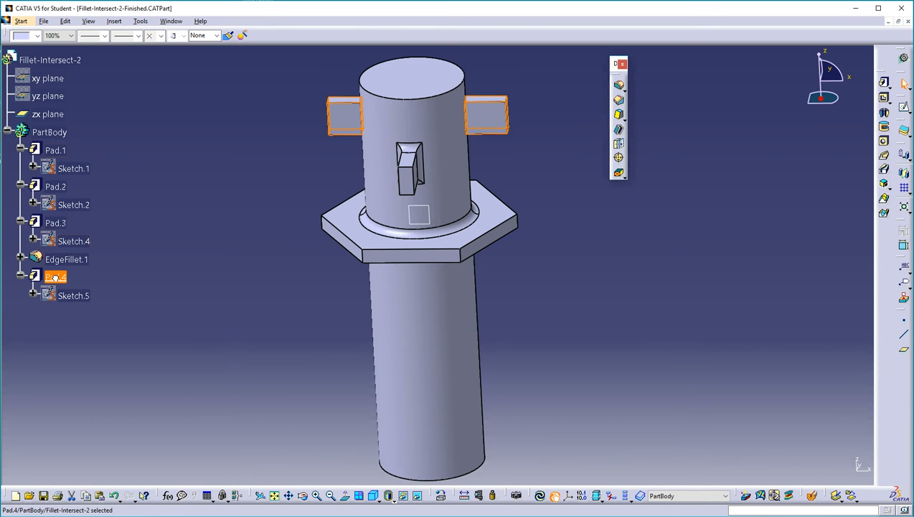
{"action": "left_click", "coordinate": [85, 261], "text": "ctrl"}
{"action": "left_click_drag", "start_coordinate": [88, 260], "coordinate": [57, 224]}
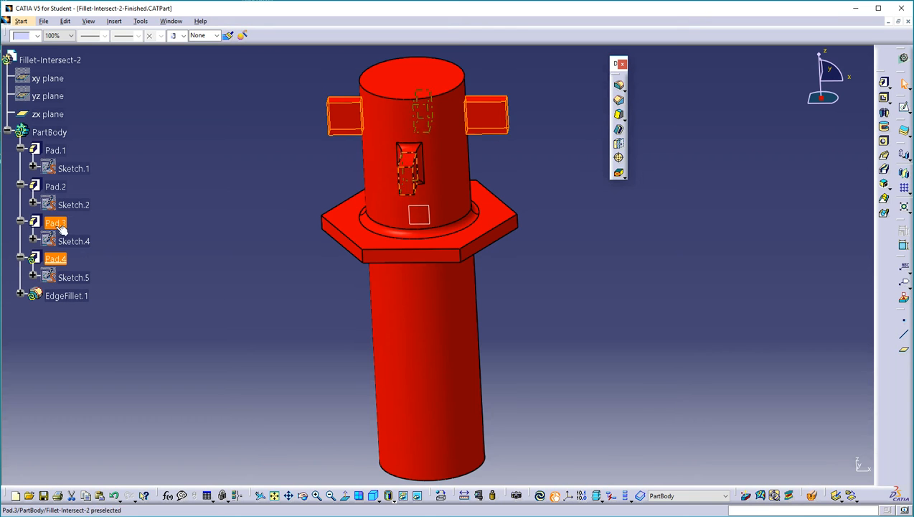
{"action": "left_click", "coordinate": [193, 280]}
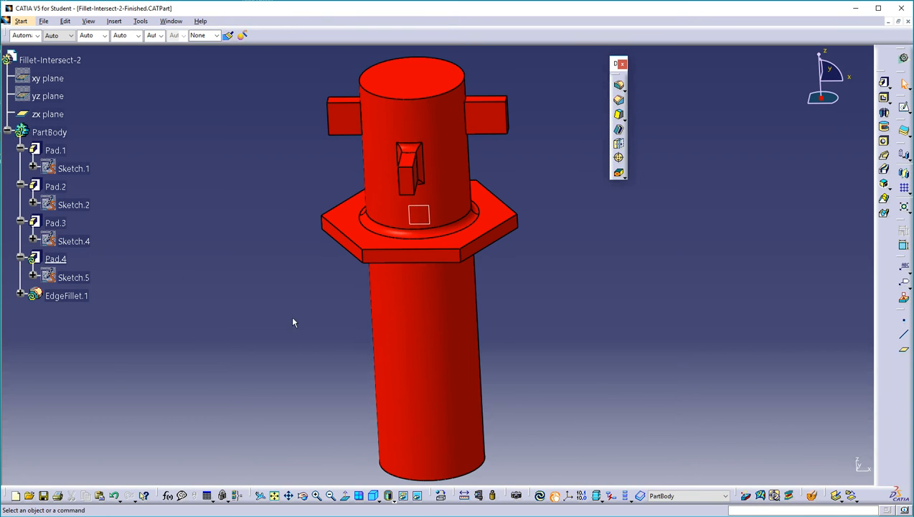
{"action": "left_click", "coordinate": [540, 495]}
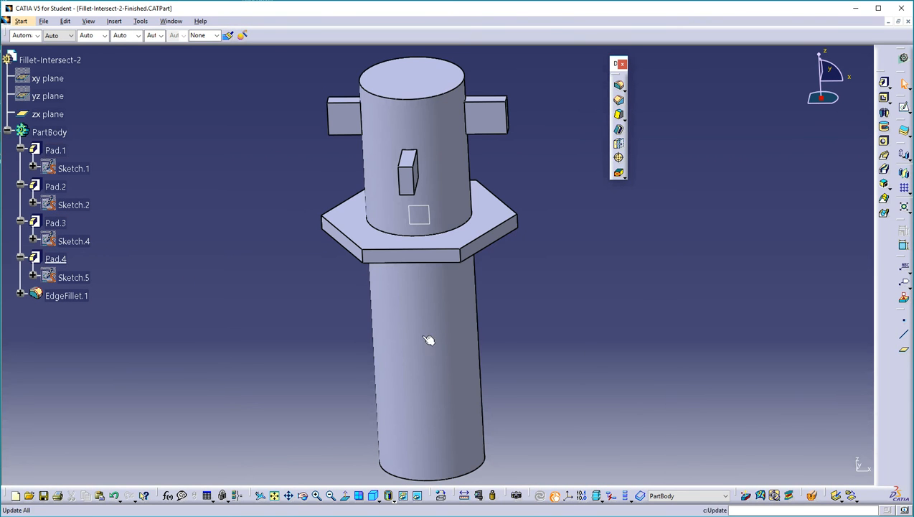
Edit EdgeFillet.1 and add the new side tabs (Pad.4) to its objects to fillet
{"action": "double_click", "coordinate": [85, 301]}
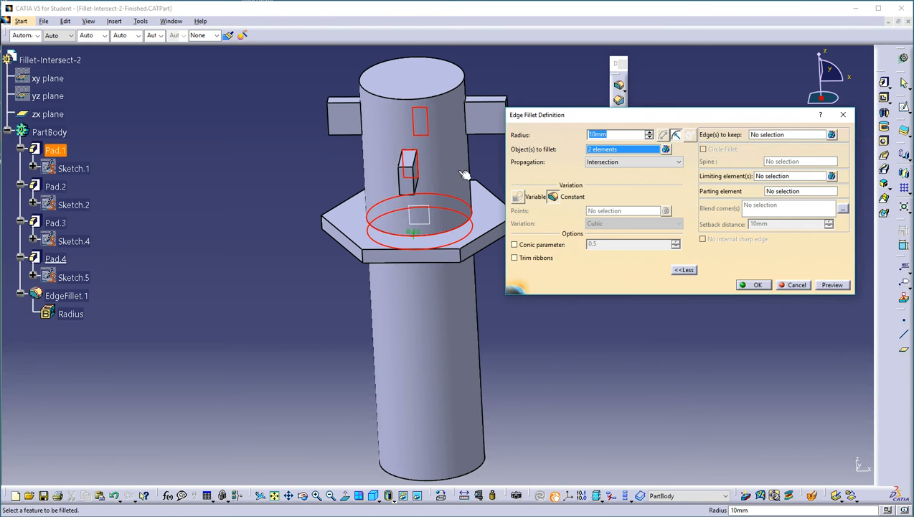
{"action": "left_click", "coordinate": [665, 149]}
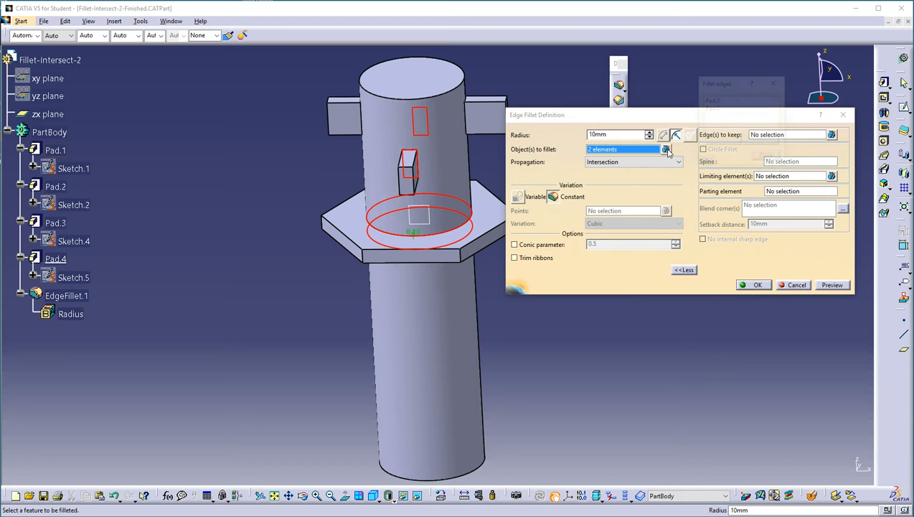
{"action": "left_click", "coordinate": [494, 111]}
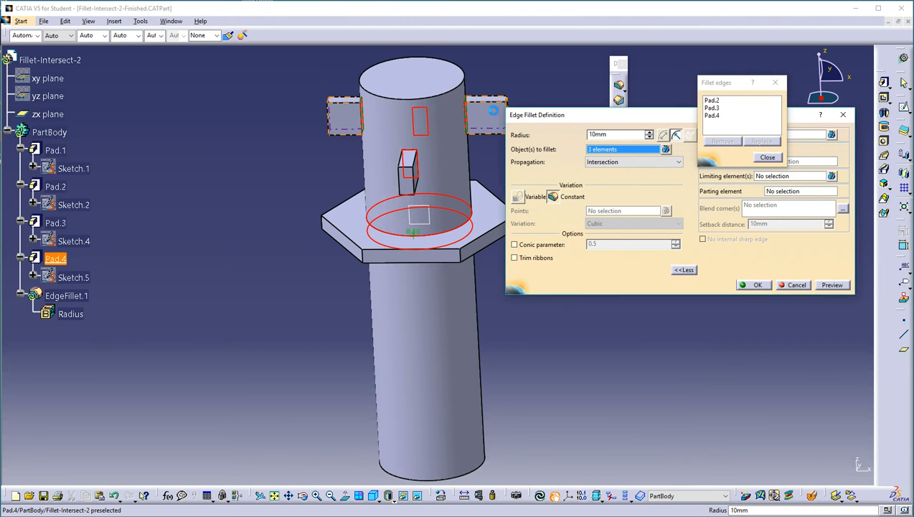
{"action": "left_click", "coordinate": [755, 285]}
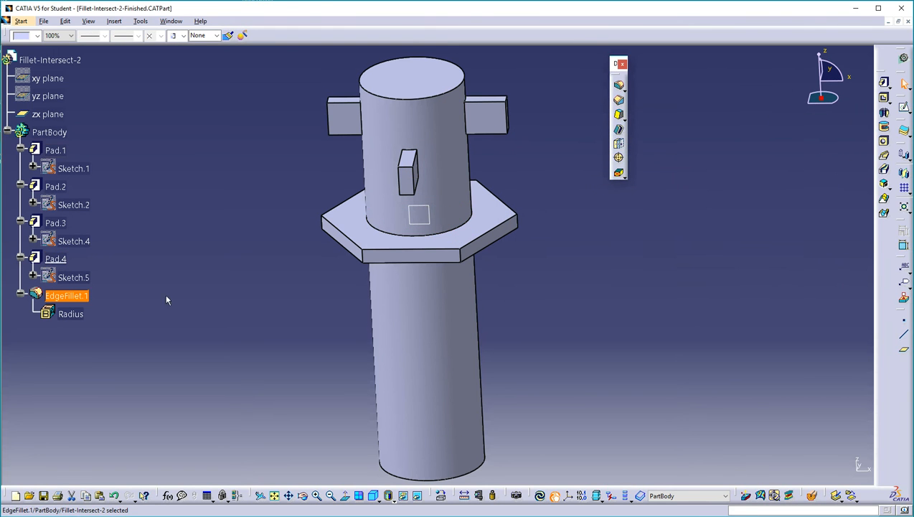
Define EdgeFillet.1 as the in-work object and inspect the fillets around the tabs and flange
{"action": "right_click", "coordinate": [82, 305]}
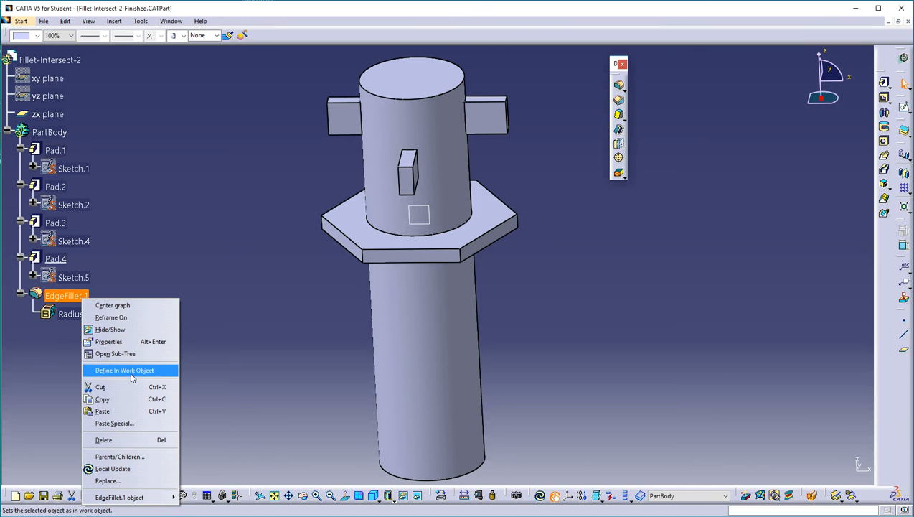
{"action": "left_click", "coordinate": [132, 370]}
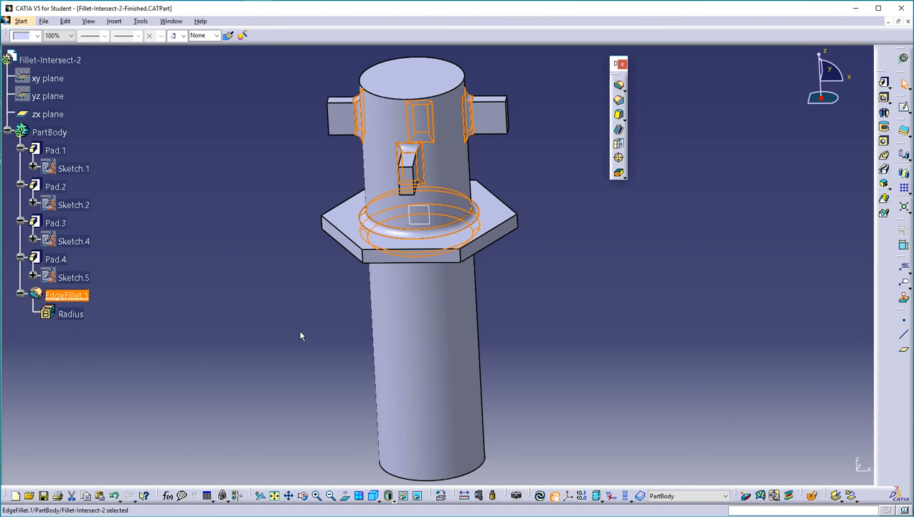
{"action": "left_click", "coordinate": [263, 324]}
{"action": "middle_click_drag", "start_coordinate": [412, 165], "coordinate": [233, 230]}
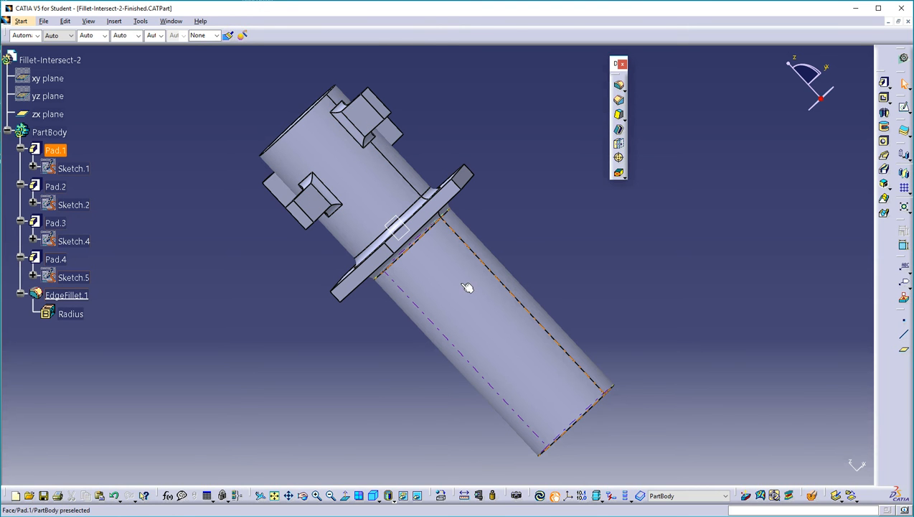
Sketch a circle on the long cylinder's free end face, centred on the origin and larger than that face
{"action": "middle_click_drag", "start_coordinate": [481, 284], "coordinate": [459, 228]}
{"action": "middle_click_drag", "start_coordinate": [652, 284], "coordinate": [544, 197]}
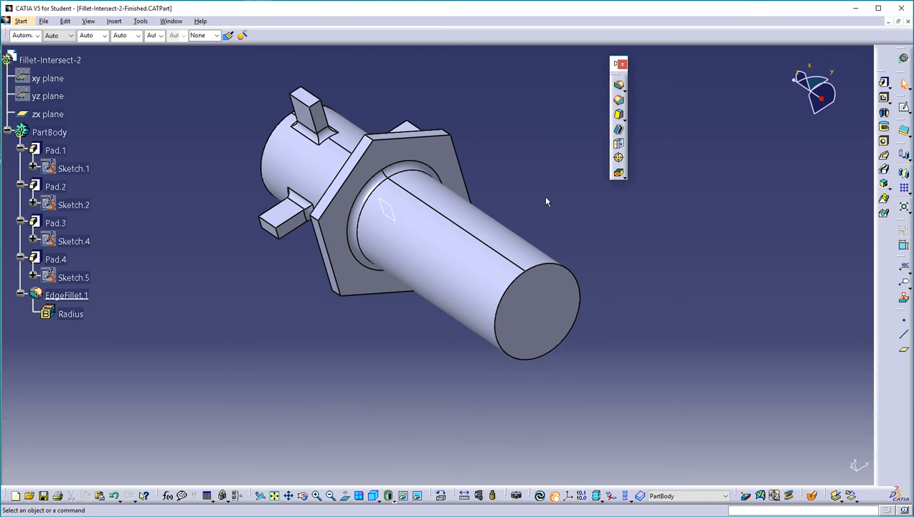
{"action": "left_click", "coordinate": [902, 107]}
{"action": "left_click", "coordinate": [558, 294]}
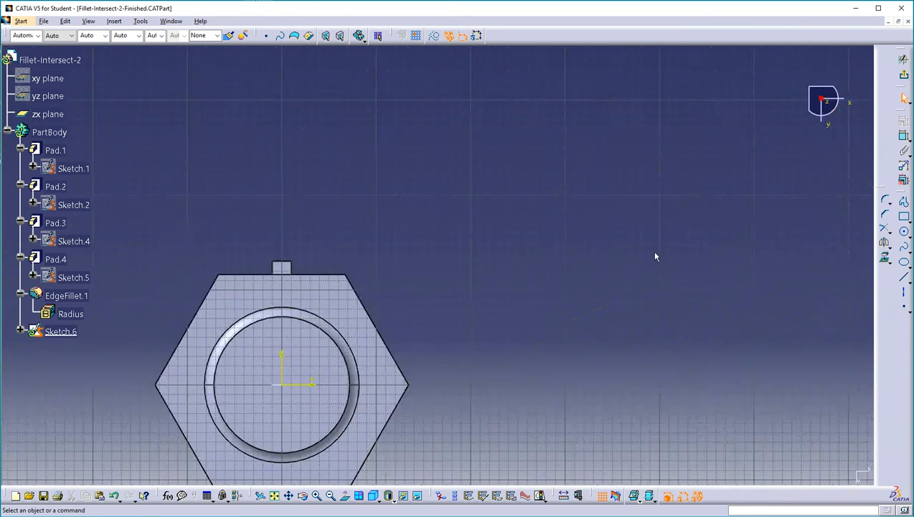
{"action": "left_click", "coordinate": [904, 231]}
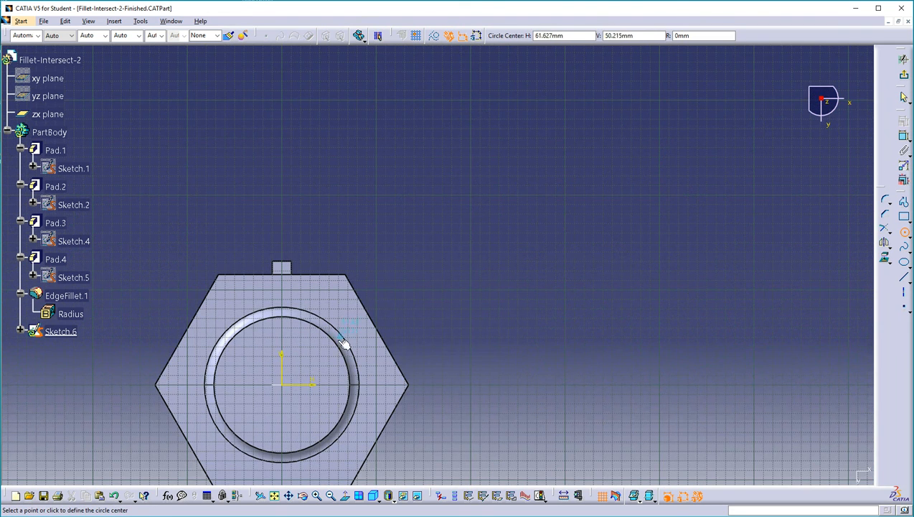
{"action": "left_click", "coordinate": [282, 383]}
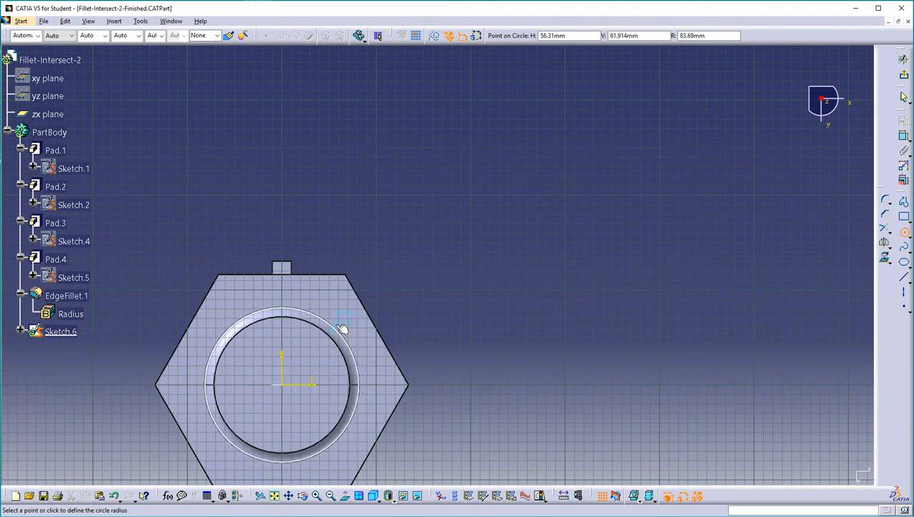
{"action": "left_click", "coordinate": [348, 318]}
{"action": "left_click", "coordinate": [903, 75]}
Extrude the circle as a 10 mm pad with the direction reversed, so the disc extends back towards the hexagonal flange
{"action": "left_click", "coordinate": [884, 83]}
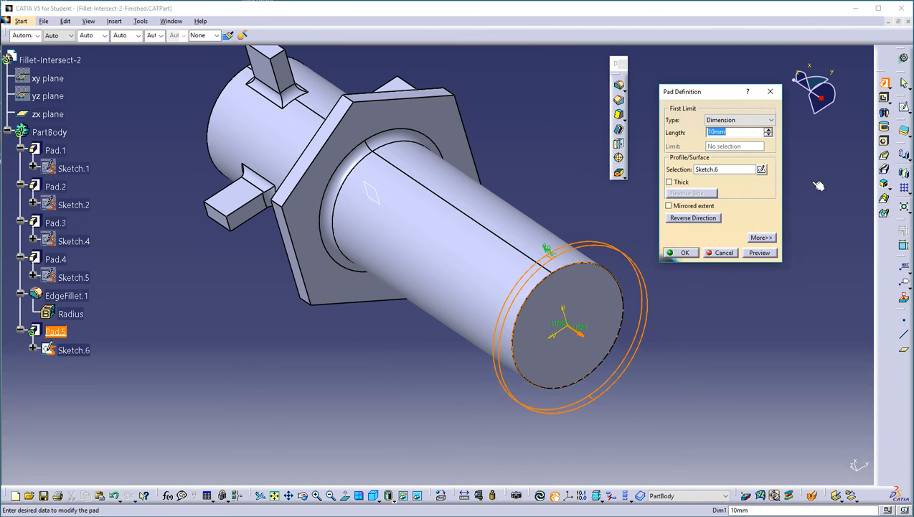
{"action": "left_click", "coordinate": [669, 206]}
{"action": "left_click", "coordinate": [681, 252]}
{"action": "left_click", "coordinate": [685, 256]}
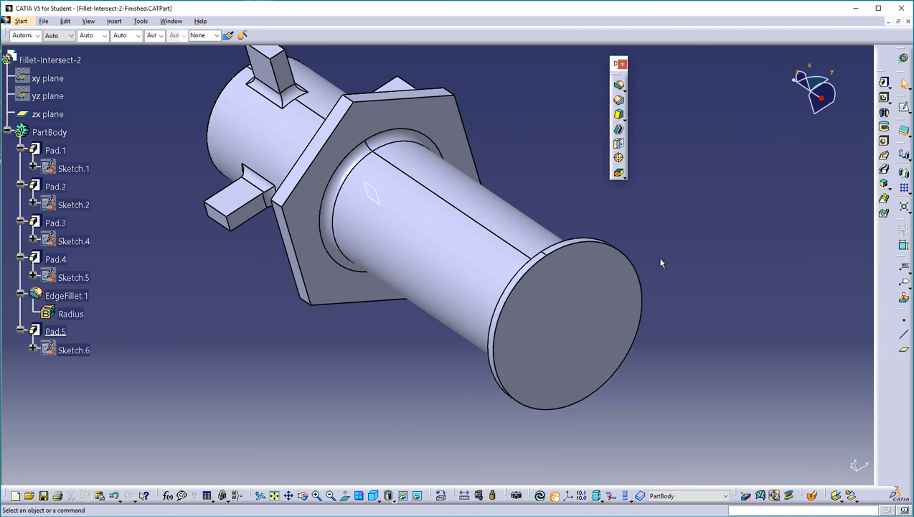
Create a rectangular pattern of the end disc (Pad.5) along the cylinder axis with 7 instances at 32 mm spacing
{"action": "middle_click_drag", "start_coordinate": [498, 284], "coordinate": [680, 249]}
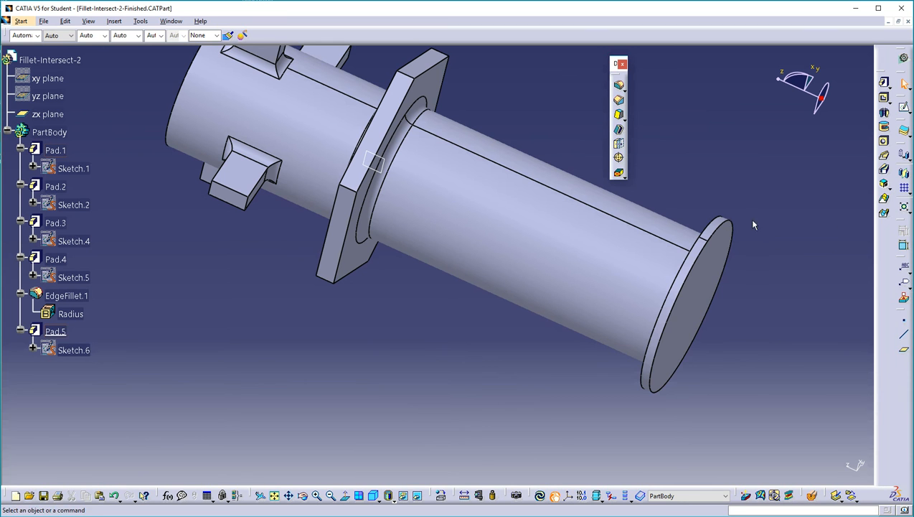
{"action": "left_click", "coordinate": [720, 219]}
{"action": "left_click", "coordinate": [902, 189]}
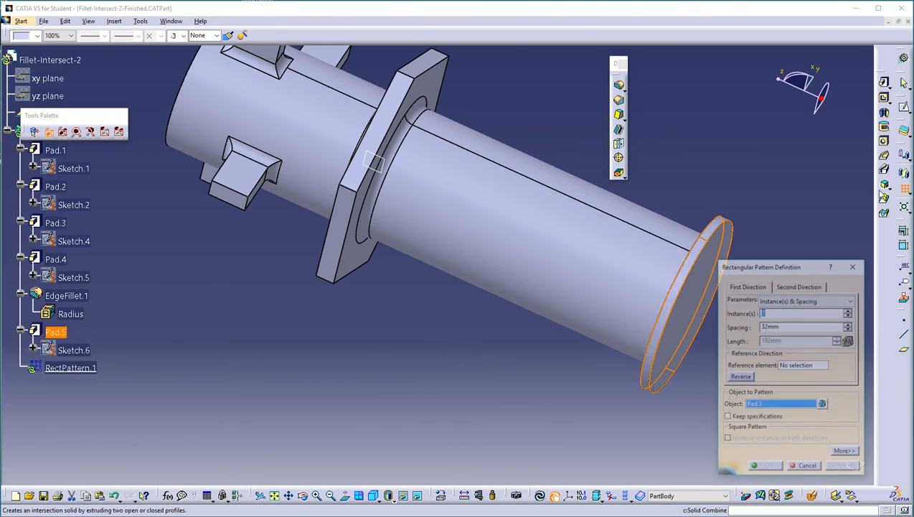
{"action": "left_click", "coordinate": [795, 368]}
{"action": "left_click", "coordinate": [593, 276]}
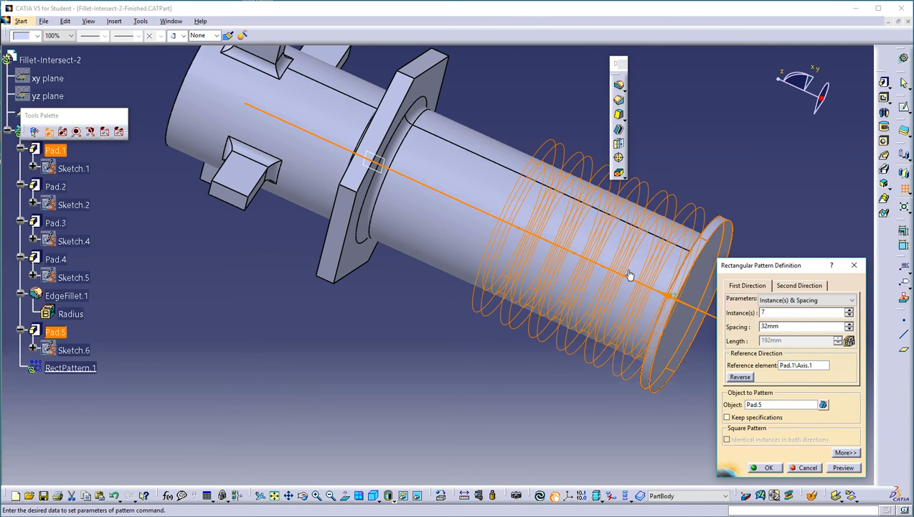
{"action": "mouse_move", "coordinate": [610, 269]}
{"action": "middle_mouse_down"}
{"action": "mouse_move", "coordinate": [590, 254]}
{"action": "mouse_move", "coordinate": [601, 264]}
{"action": "middle_mouse_up"}
{"action": "left_click", "coordinate": [766, 467]}
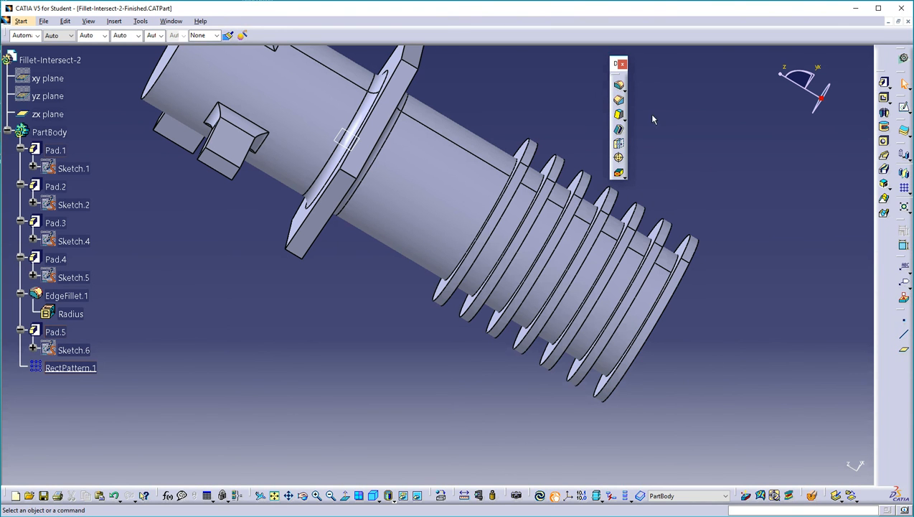
Create a 10 mm edge fillet with Intersection propagation on the end disc (Pad.5)
{"action": "left_click", "coordinate": [620, 86]}
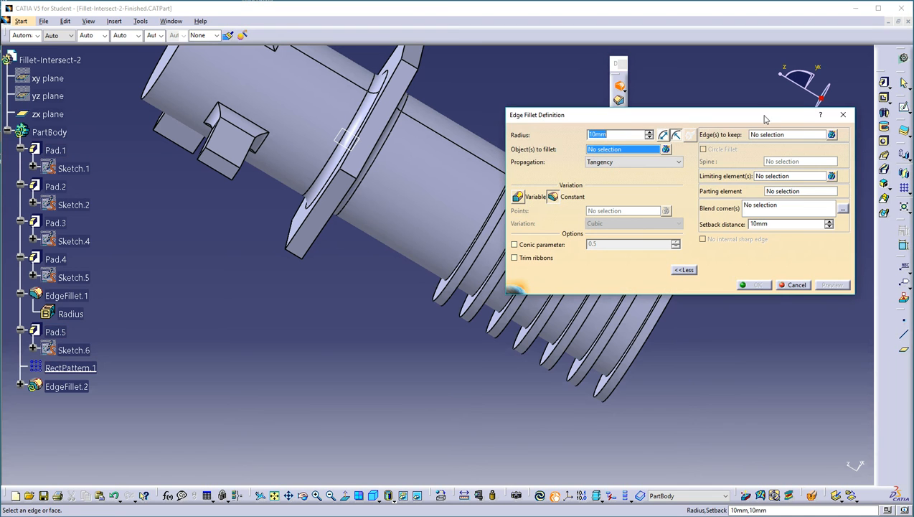
{"action": "middle_click_drag", "start_coordinate": [401, 280], "coordinate": [159, 223]}
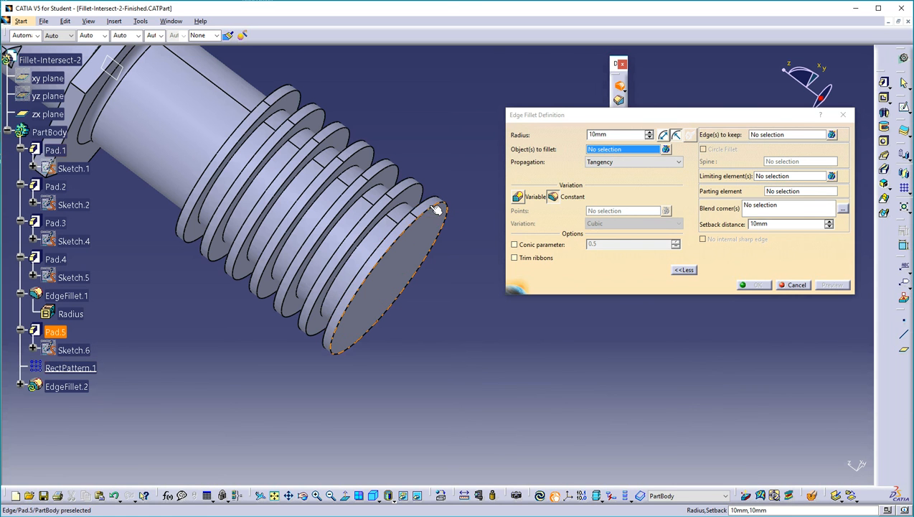
{"action": "left_click", "coordinate": [615, 164]}
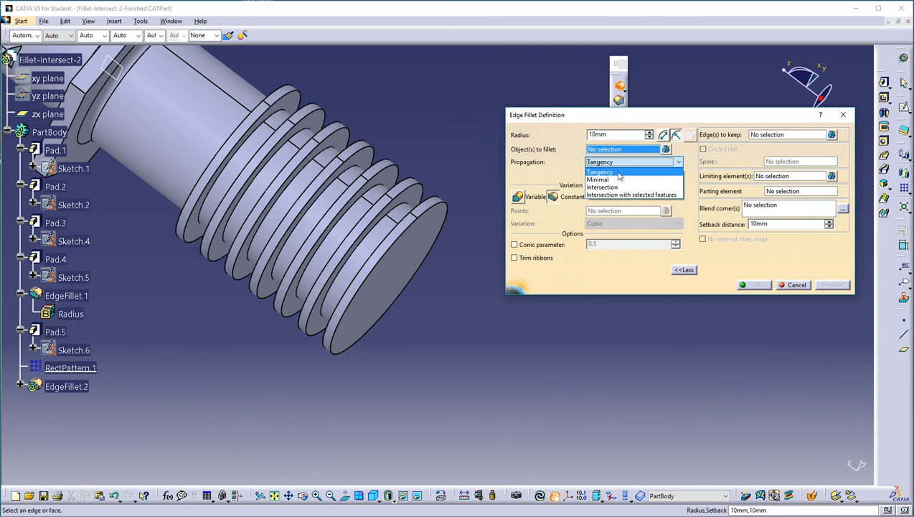
{"action": "left_click", "coordinate": [617, 187]}
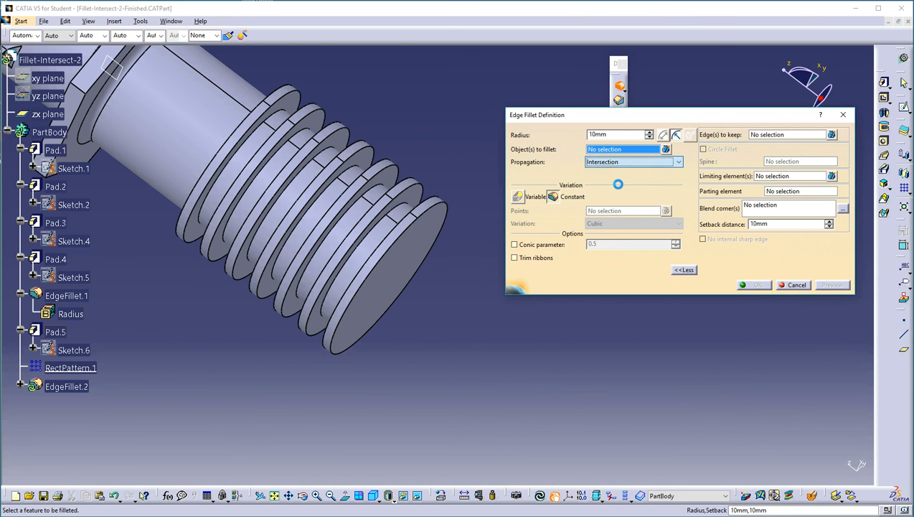
{"action": "left_click", "coordinate": [439, 208]}
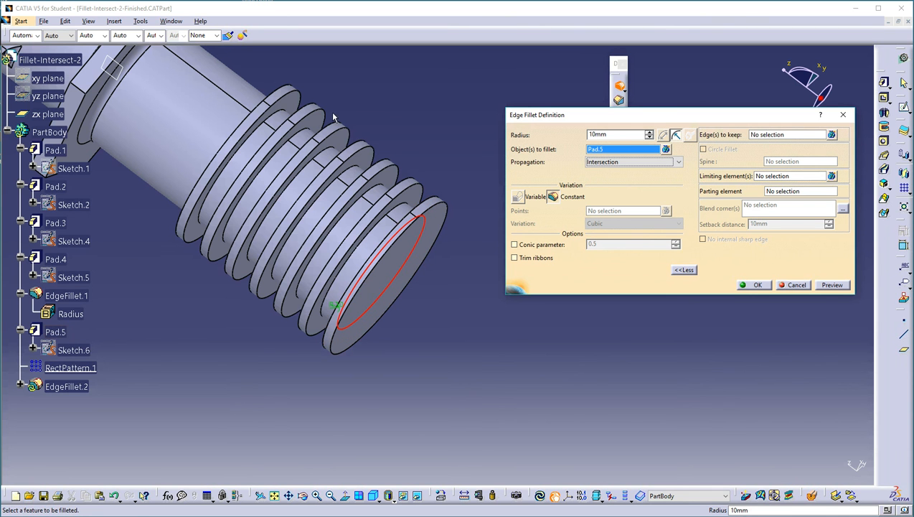
{"action": "middle_click_drag", "start_coordinate": [435, 258], "coordinate": [490, 269]}
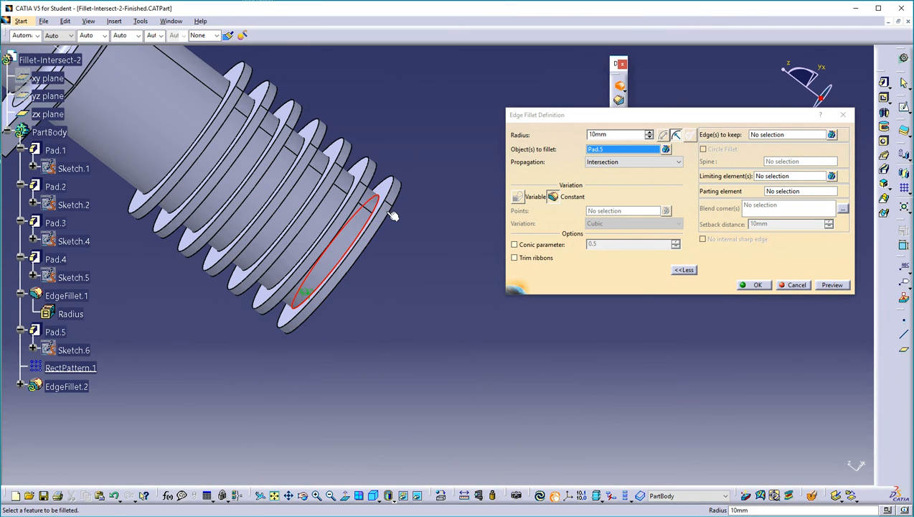
{"action": "left_click", "coordinate": [757, 284]}
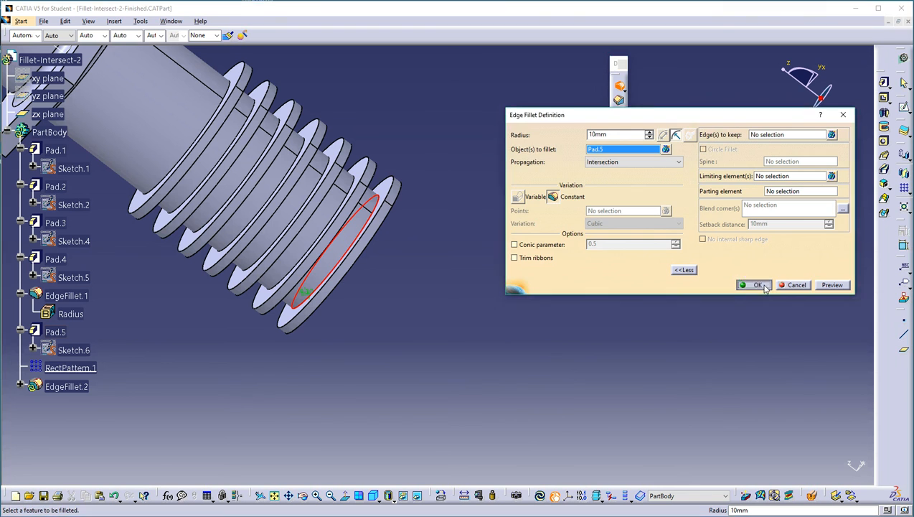
Edit the end disc's fillet and add the disc pattern (RectPattern.1) to its objects to fillet
{"action": "middle_click_drag", "start_coordinate": [494, 231], "coordinate": [574, 230]}
{"action": "double_click", "coordinate": [489, 188]}
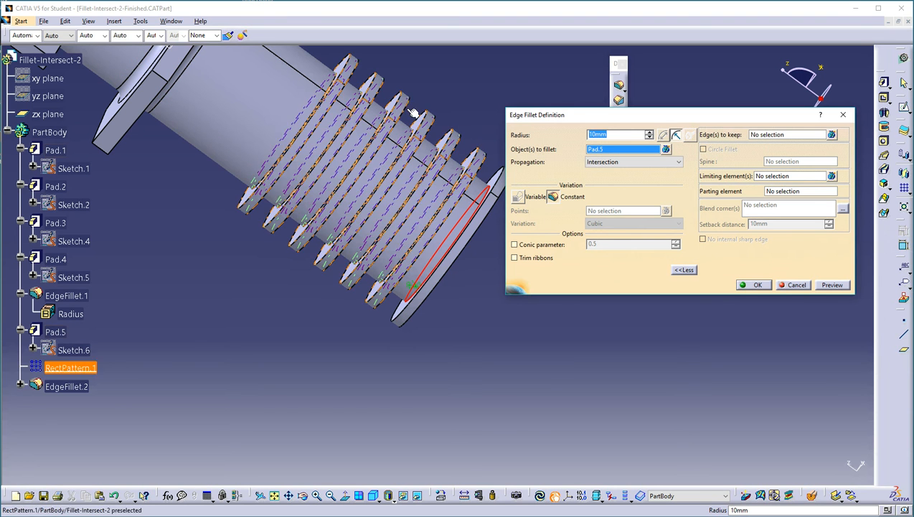
{"action": "left_click", "coordinate": [463, 138]}
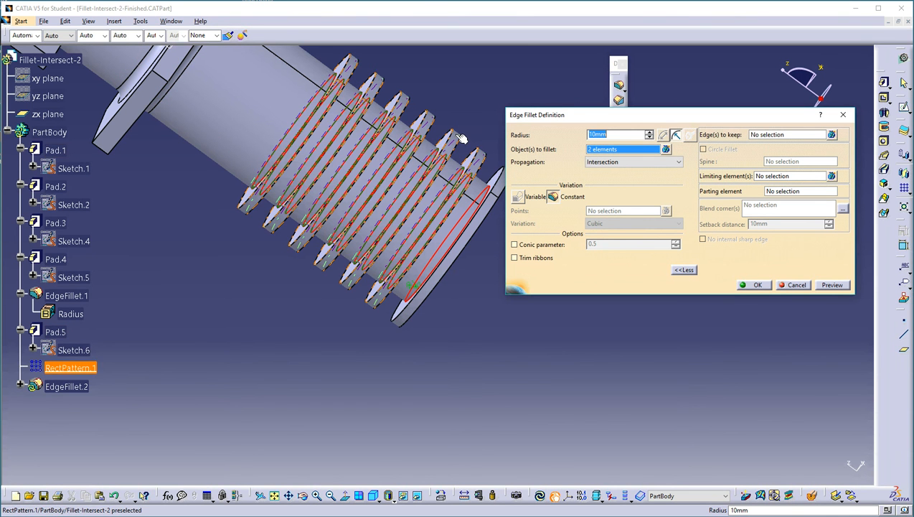
{"action": "left_click", "coordinate": [766, 285]}
{"action": "middle_click_drag", "start_coordinate": [506, 243], "coordinate": [763, 399]}
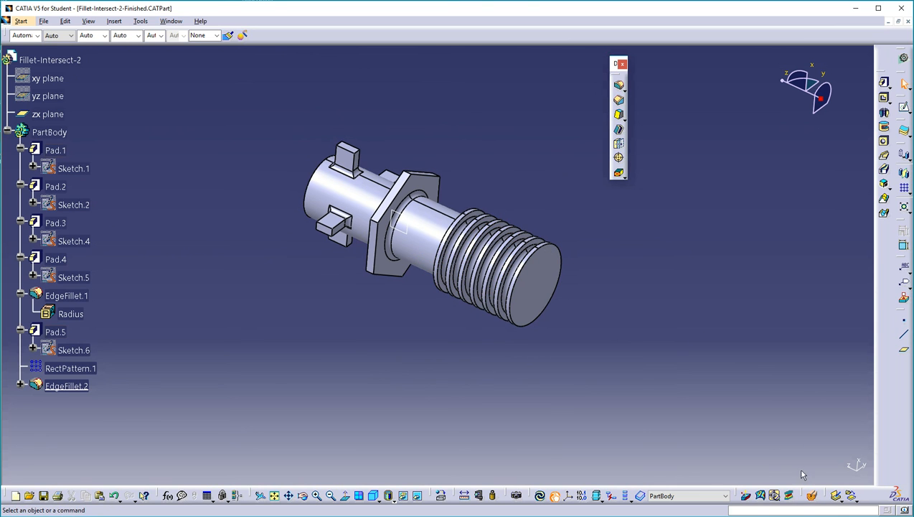